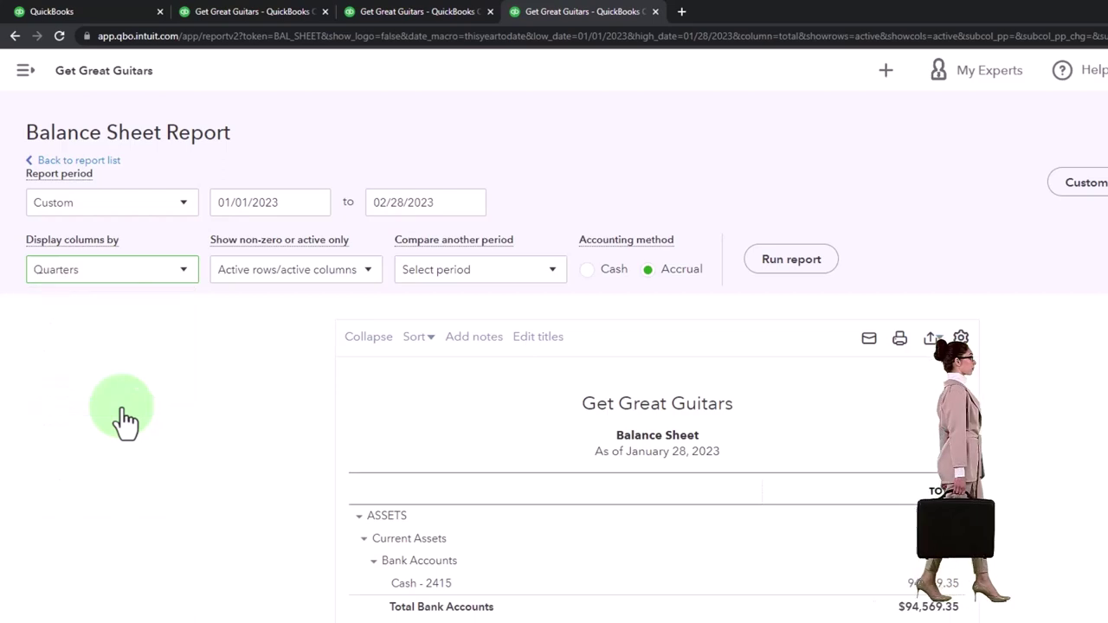
Rerun the balance sheet with columns split by Months, showing JAN 2023 and FEB 2023 side by side
{"action": "left_click", "coordinate": [791, 259]}
{"action": "scroll", "coordinate": [790, 280], "scroll_direction": "down", "scroll_amount": 3}
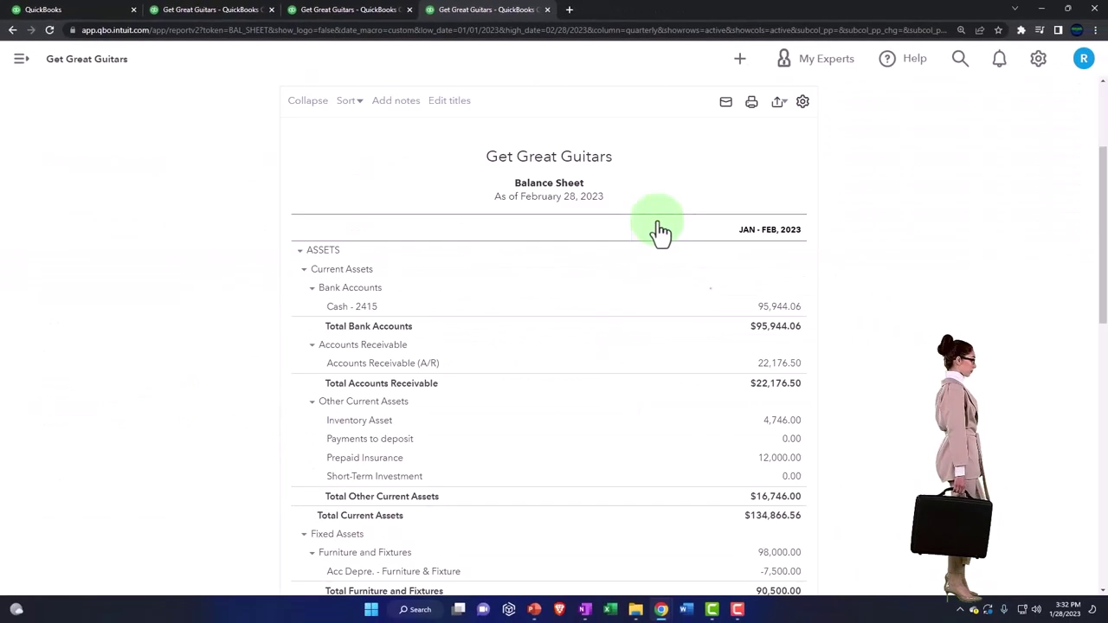
{"action": "left_click", "coordinate": [850, 345]}
{"action": "scroll", "coordinate": [657, 322], "scroll_direction": "up", "scroll_amount": 3}
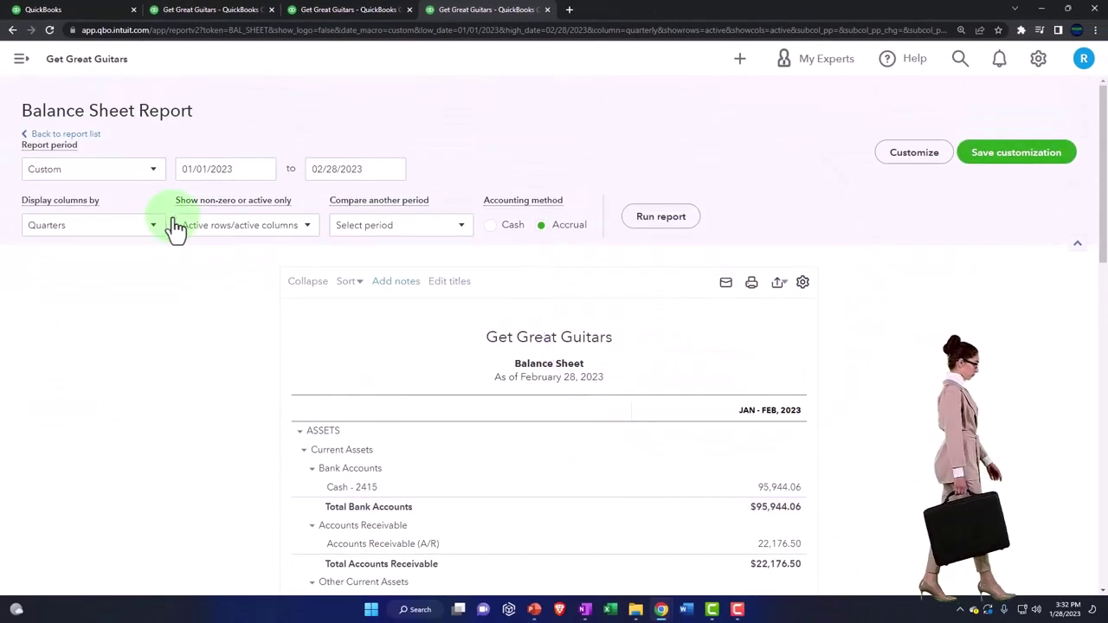
{"action": "left_click", "coordinate": [159, 227]}
{"action": "left_click", "coordinate": [52, 315]}
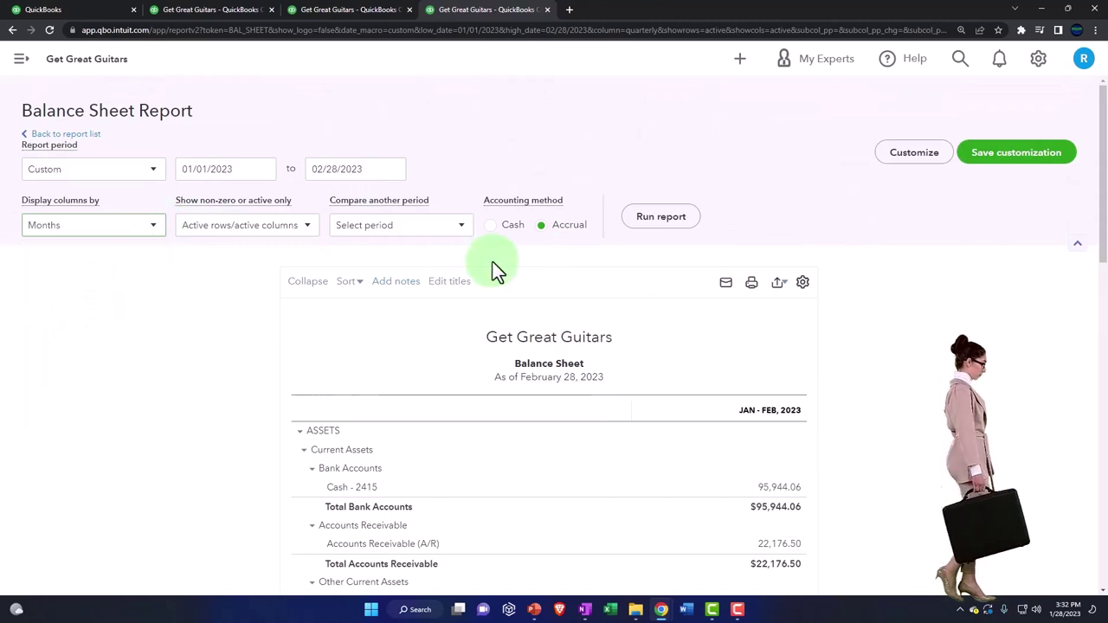
{"action": "left_click", "coordinate": [667, 218]}
{"action": "scroll", "coordinate": [822, 318], "scroll_direction": "down", "scroll_amount": 2}
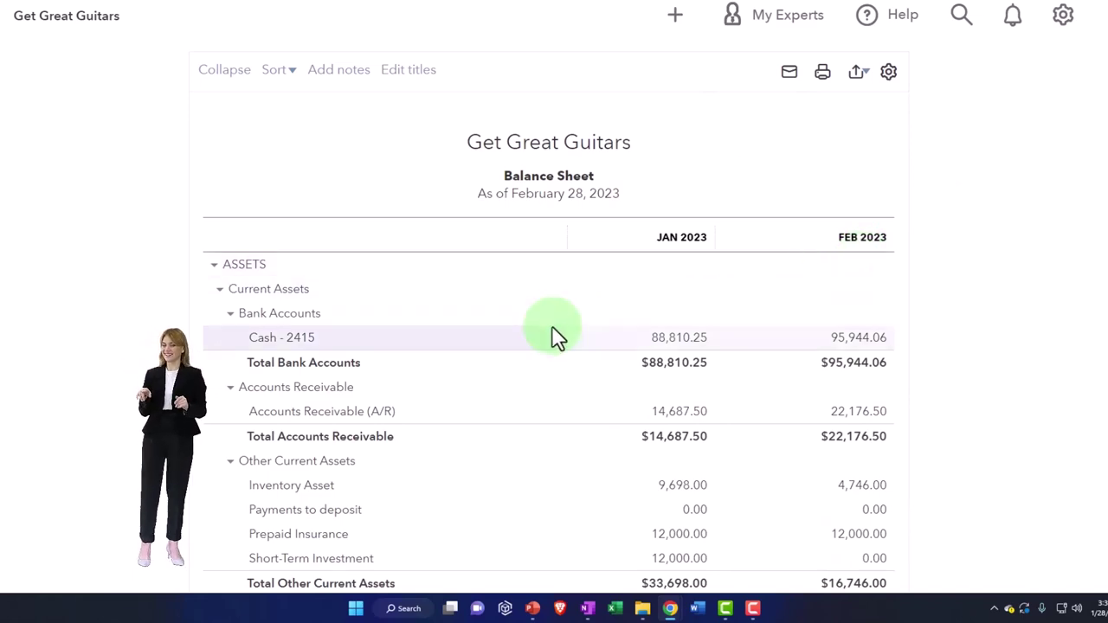
{"action": "scroll", "coordinate": [557, 335], "scroll_direction": "up", "scroll_amount": 5}
Switch the balance sheet columns back to Total Only and rerun it
{"action": "left_click", "coordinate": [182, 268]}
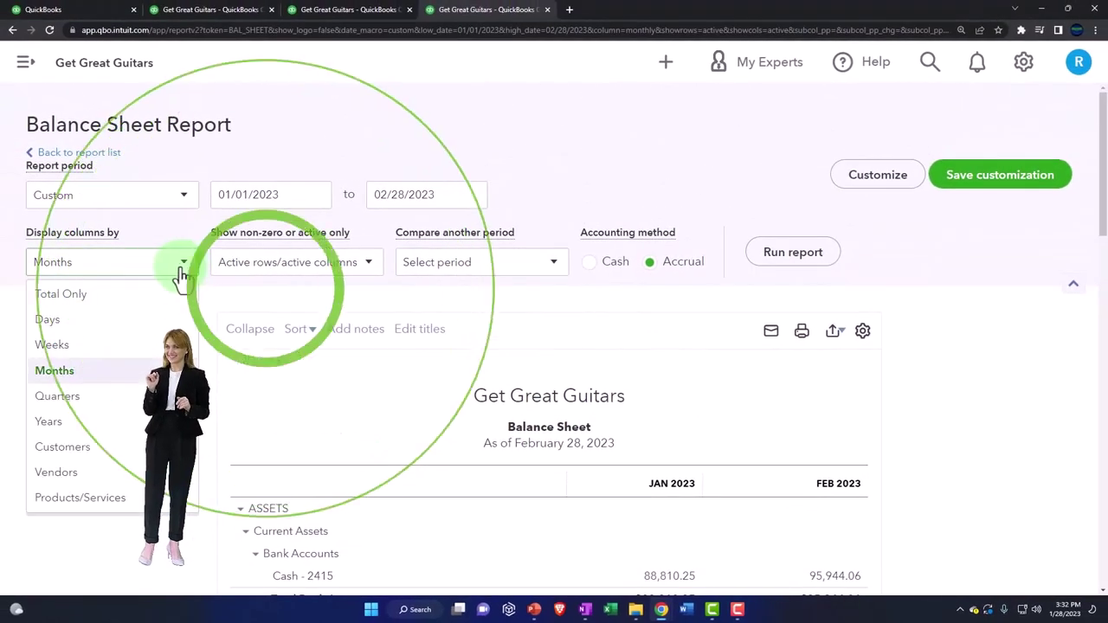
{"action": "left_click", "coordinate": [102, 296]}
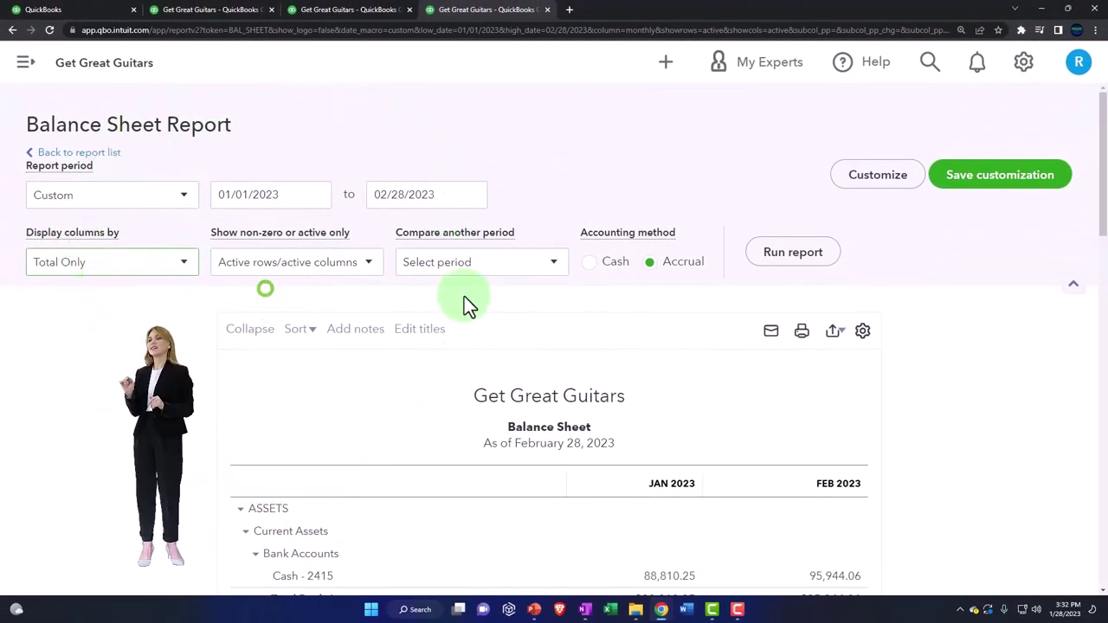
{"action": "left_click", "coordinate": [792, 254]}
{"action": "scroll", "coordinate": [346, 338], "scroll_direction": "up", "scroll_amount": 5}
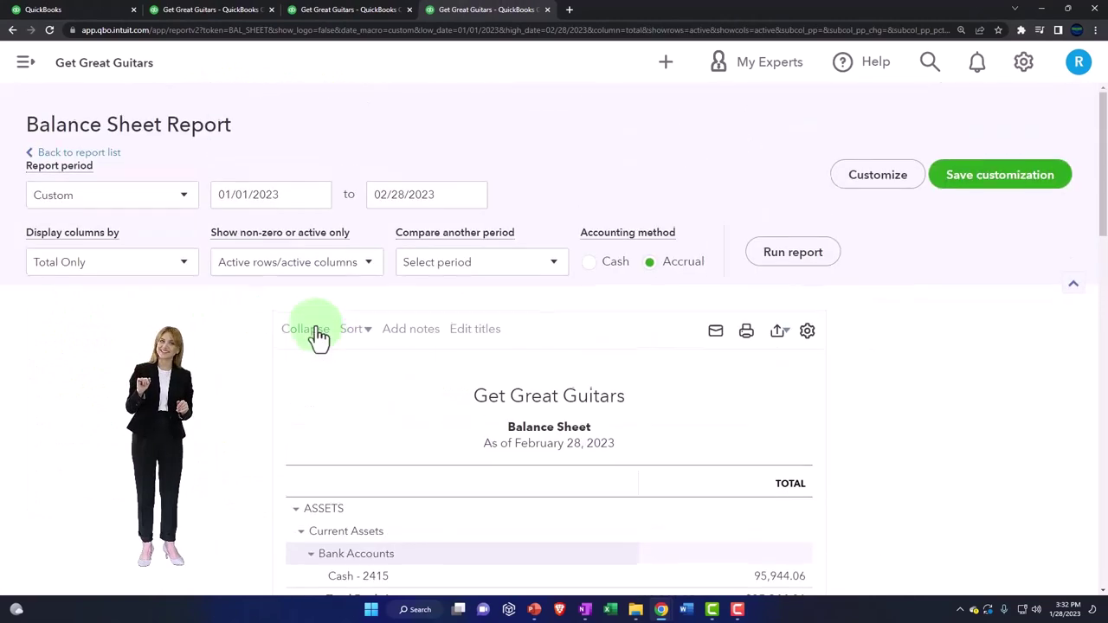
Change the report start date to 02/01/2023 and rerun it
{"action": "left_click", "coordinate": [296, 194]}
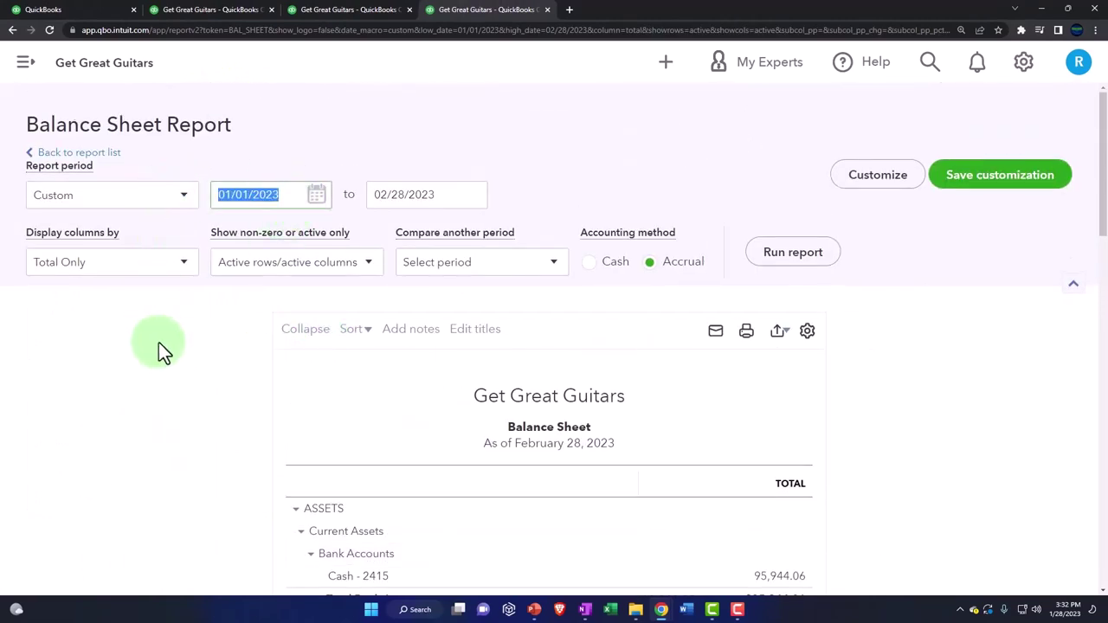
{"action": "type", "text": "02/21/2"}
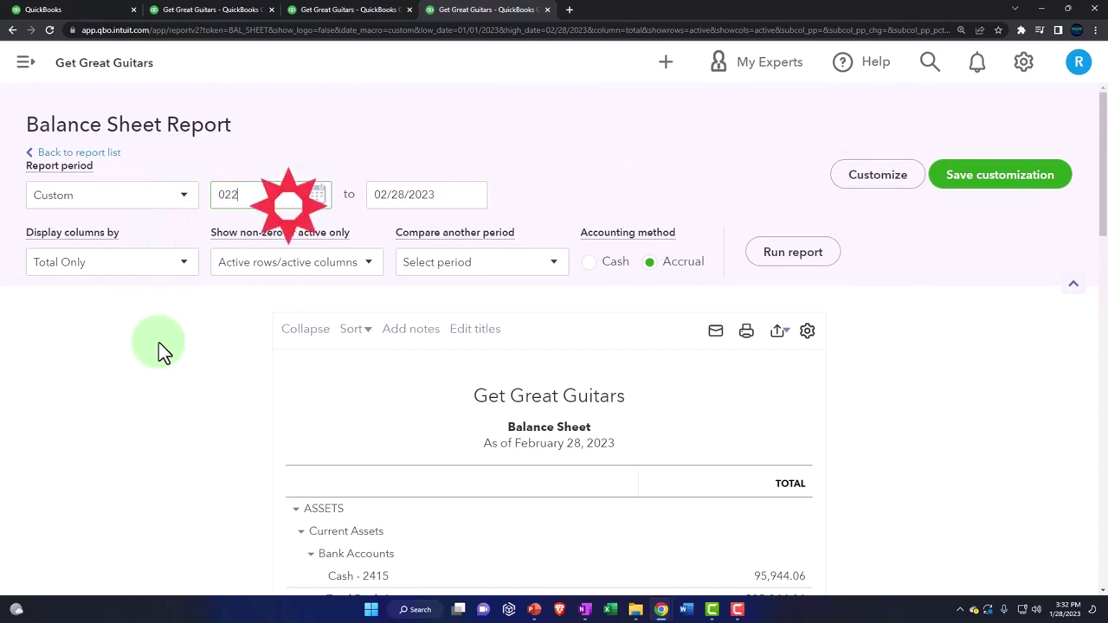
{"action": "type", "text": "023"}
{"action": "key", "text": "Tab"}
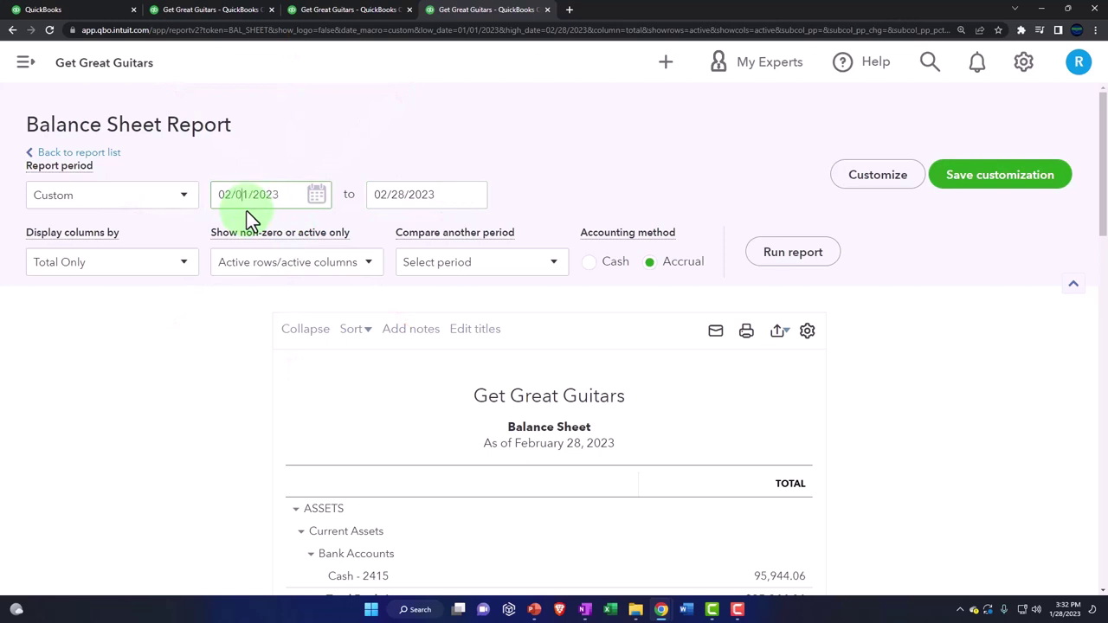
{"action": "left_click", "coordinate": [785, 262]}
Compare against the Previous period with $ change and % change columns, then rerun the report
{"action": "scroll", "coordinate": [785, 270], "scroll_direction": "down", "scroll_amount": 3}
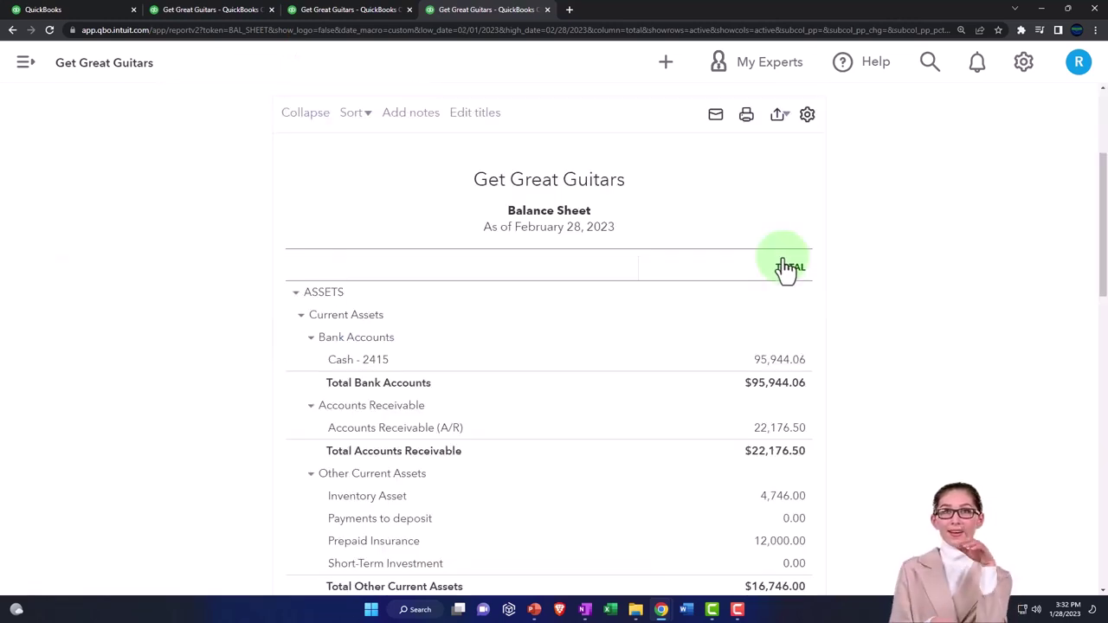
{"action": "scroll", "coordinate": [577, 337], "scroll_direction": "up", "scroll_amount": 3}
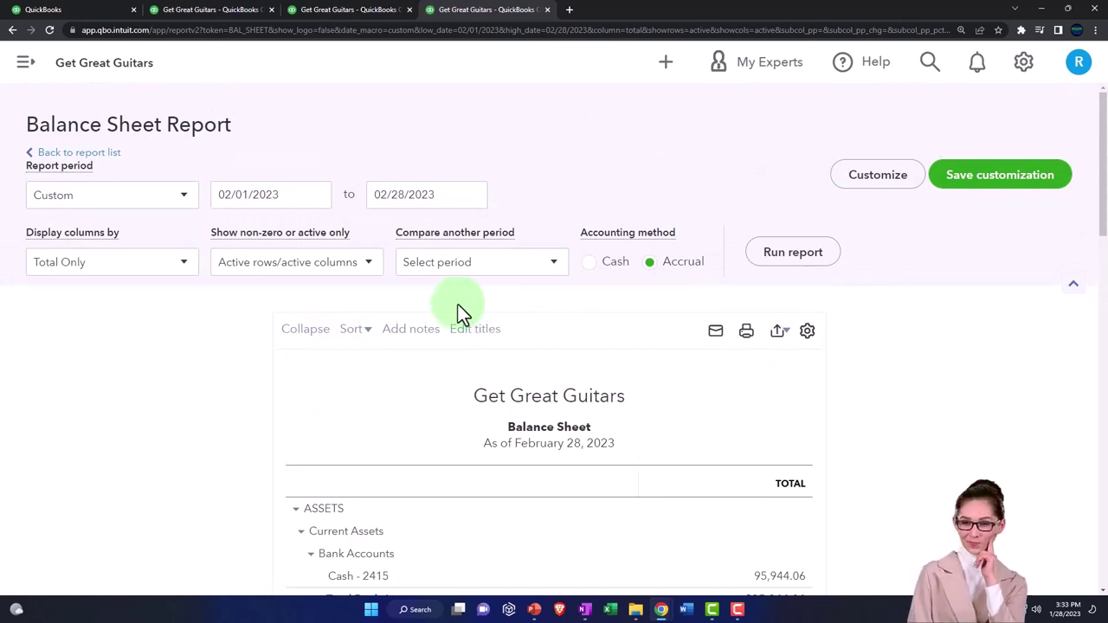
{"action": "left_click", "coordinate": [370, 267]}
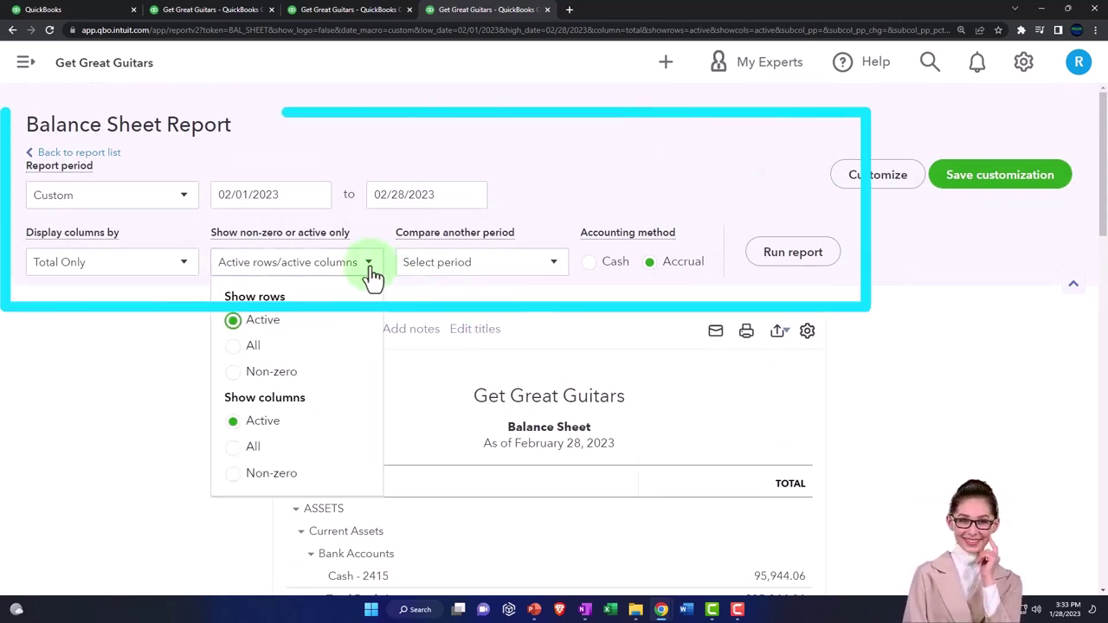
{"action": "left_click", "coordinate": [370, 266]}
{"action": "left_click", "coordinate": [549, 268]}
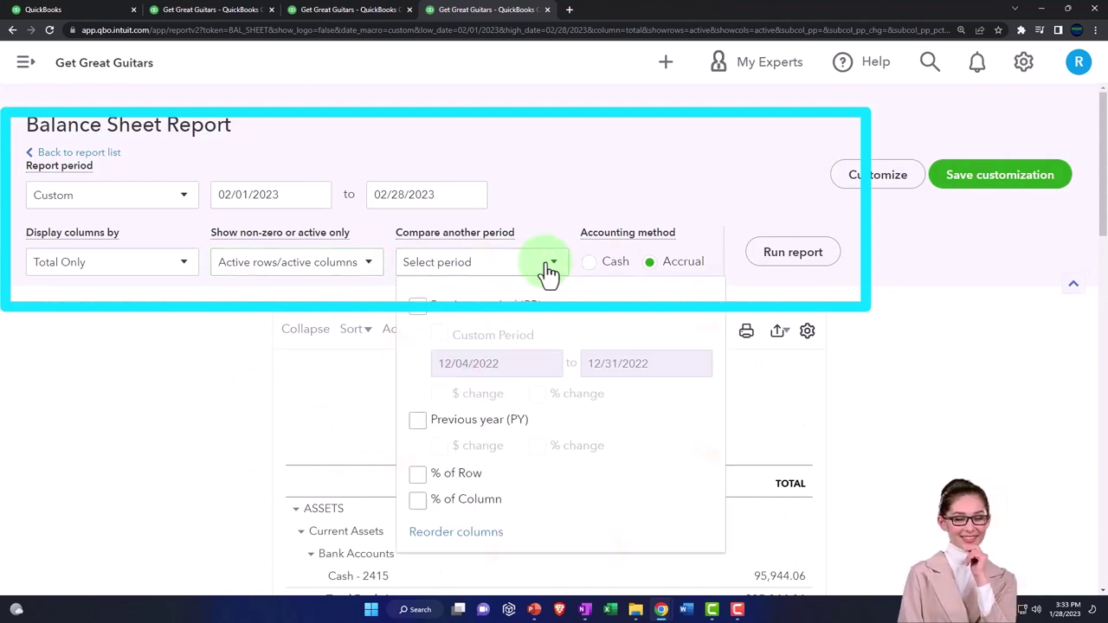
{"action": "left_click", "coordinate": [419, 307]}
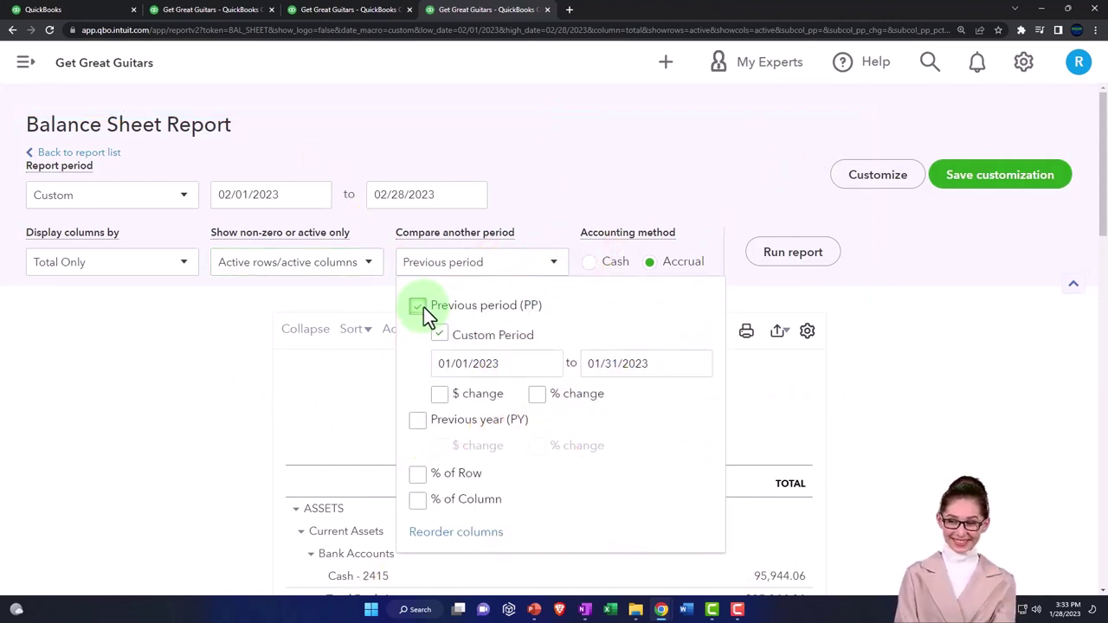
{"action": "left_click", "coordinate": [439, 395]}
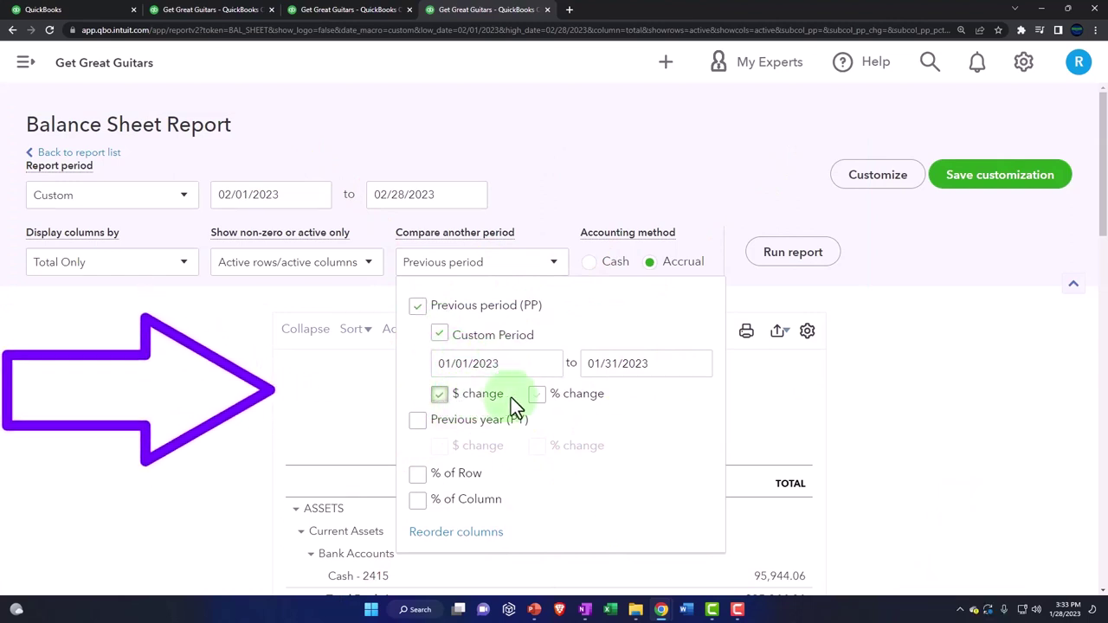
{"action": "left_click", "coordinate": [536, 397]}
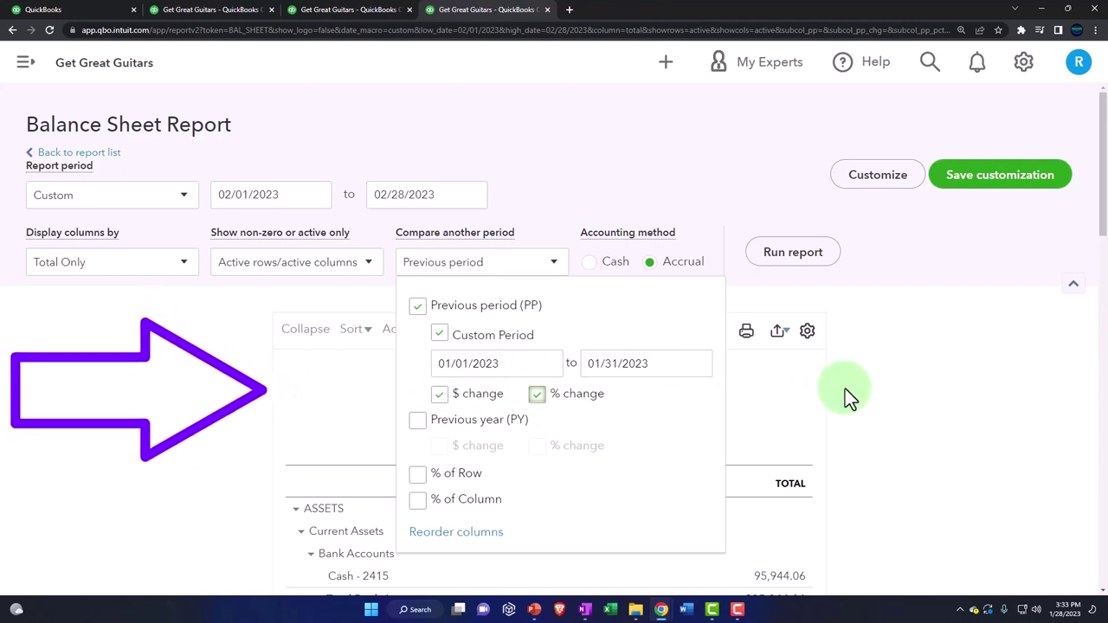
{"action": "left_click", "coordinate": [793, 253]}
{"action": "scroll", "coordinate": [811, 258], "scroll_direction": "down", "scroll_amount": 3}
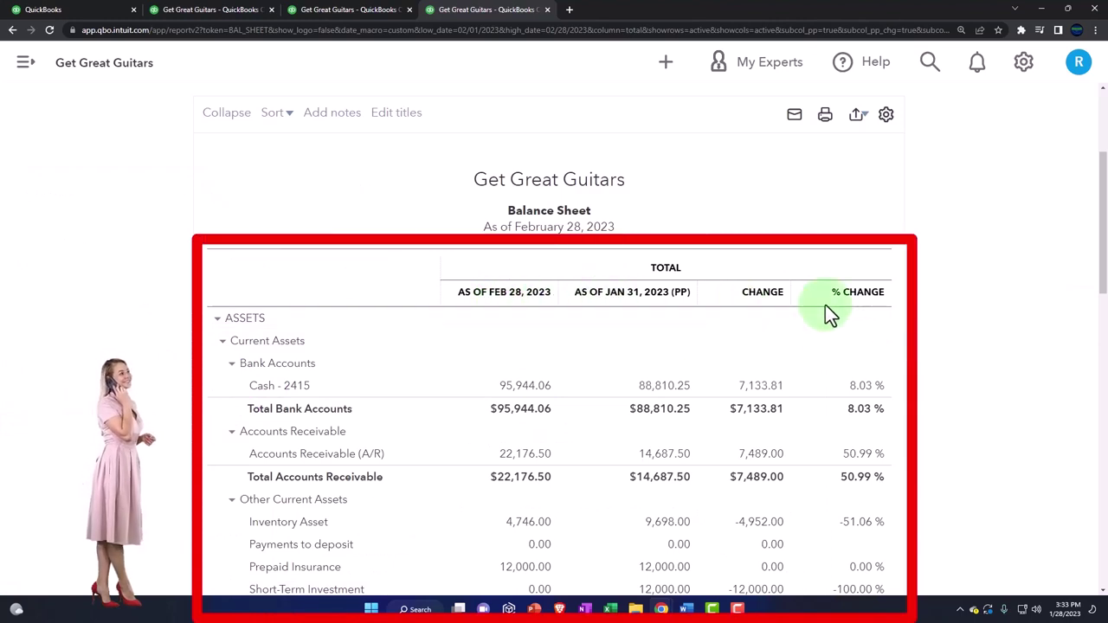
Insert 'Comparative' before the report title so it reads 'Comparative Balance Sheet'
{"action": "left_click", "coordinate": [523, 211]}
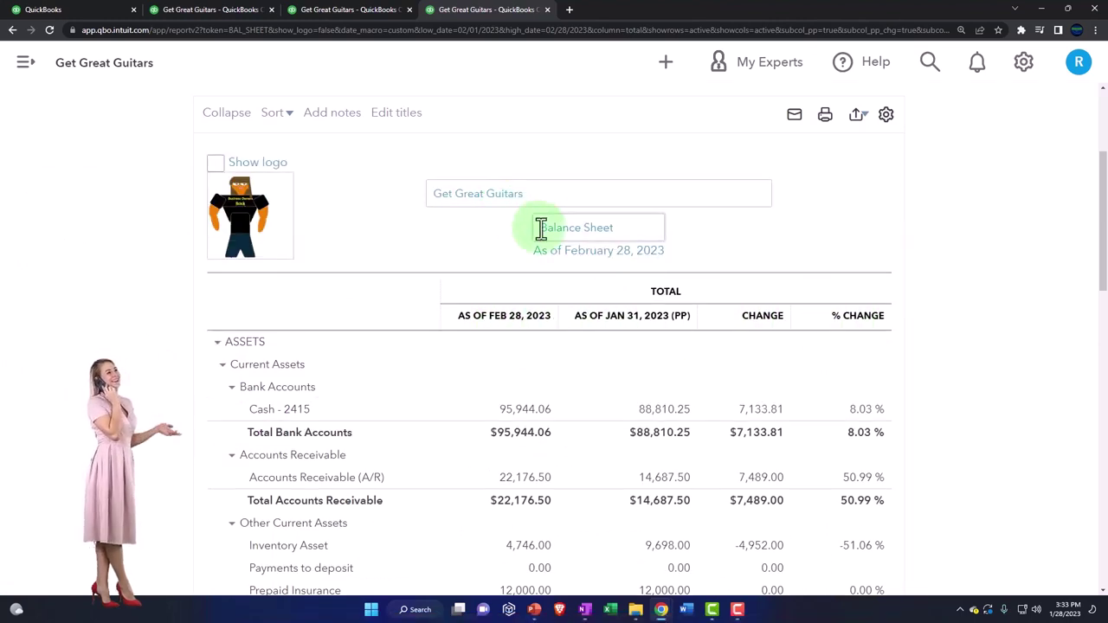
{"action": "left_click", "coordinate": [540, 229]}
{"action": "key", "text": "Home"}
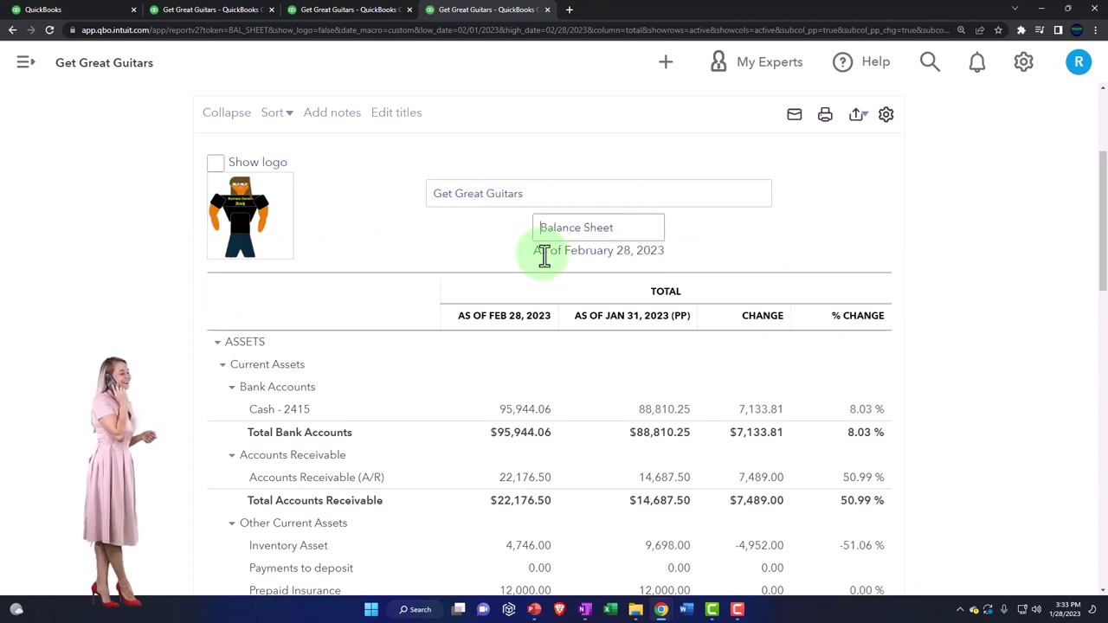
{"action": "type", "text": "Comparative"}
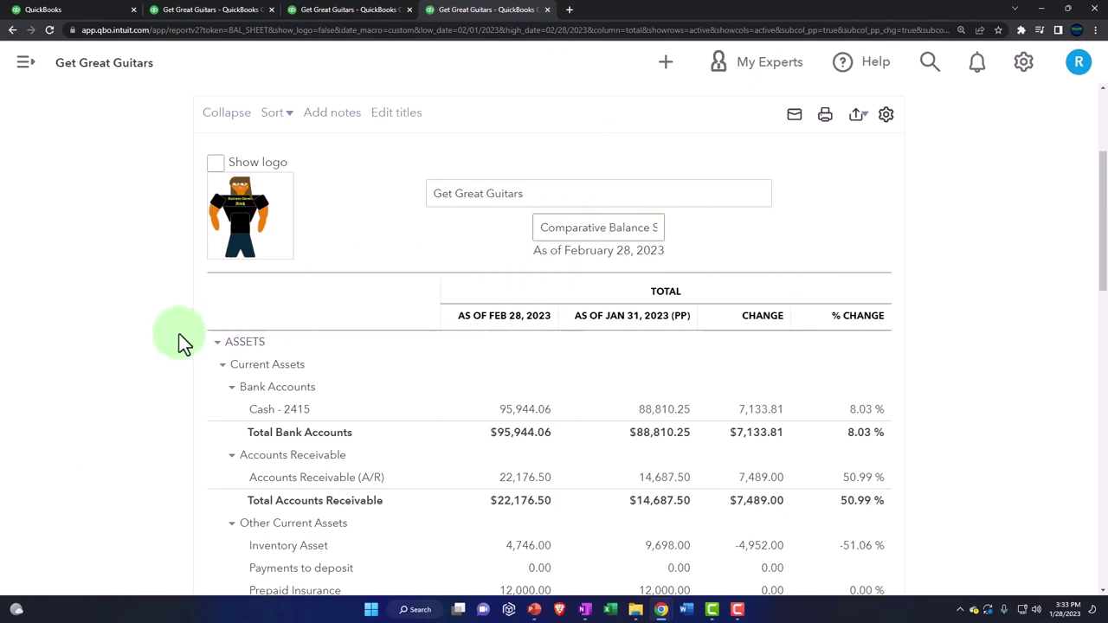
{"action": "left_click", "coordinate": [97, 342]}
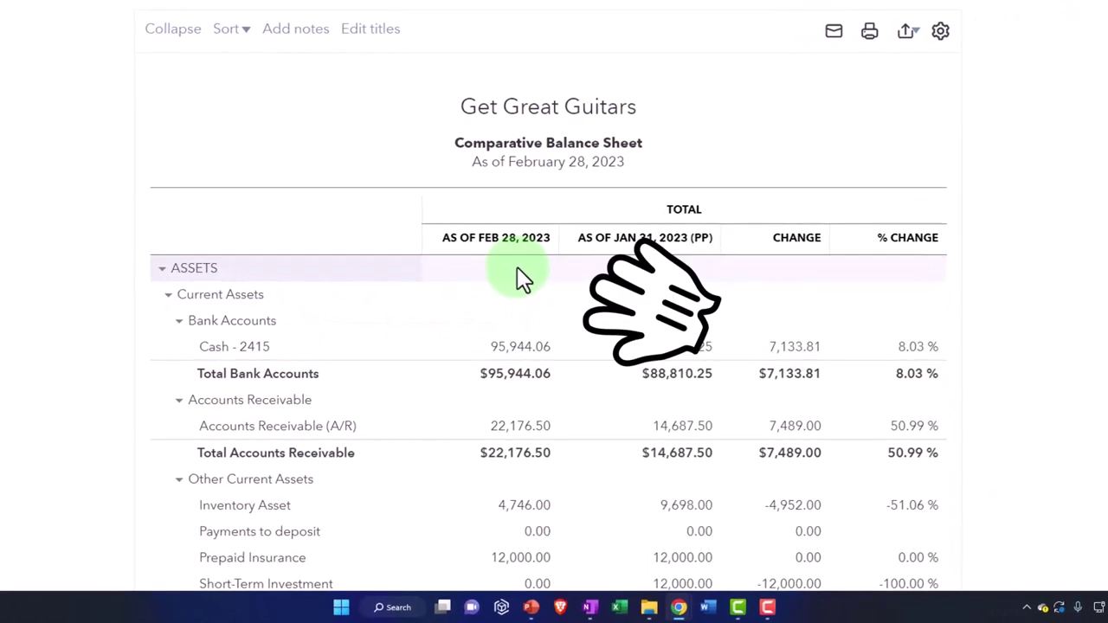
Scroll through the comparative balance sheet to review the February versus January figures
{"action": "scroll", "coordinate": [520, 363], "scroll_direction": "down", "scroll_amount": 1}
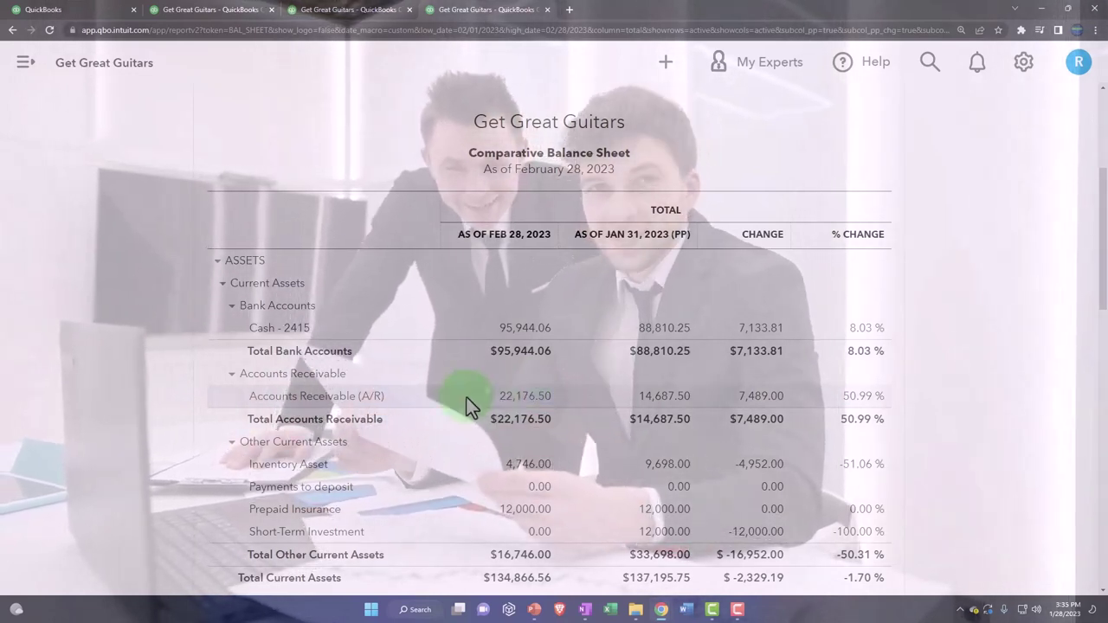
{"action": "scroll", "coordinate": [465, 398], "scroll_direction": "up", "scroll_amount": 3}
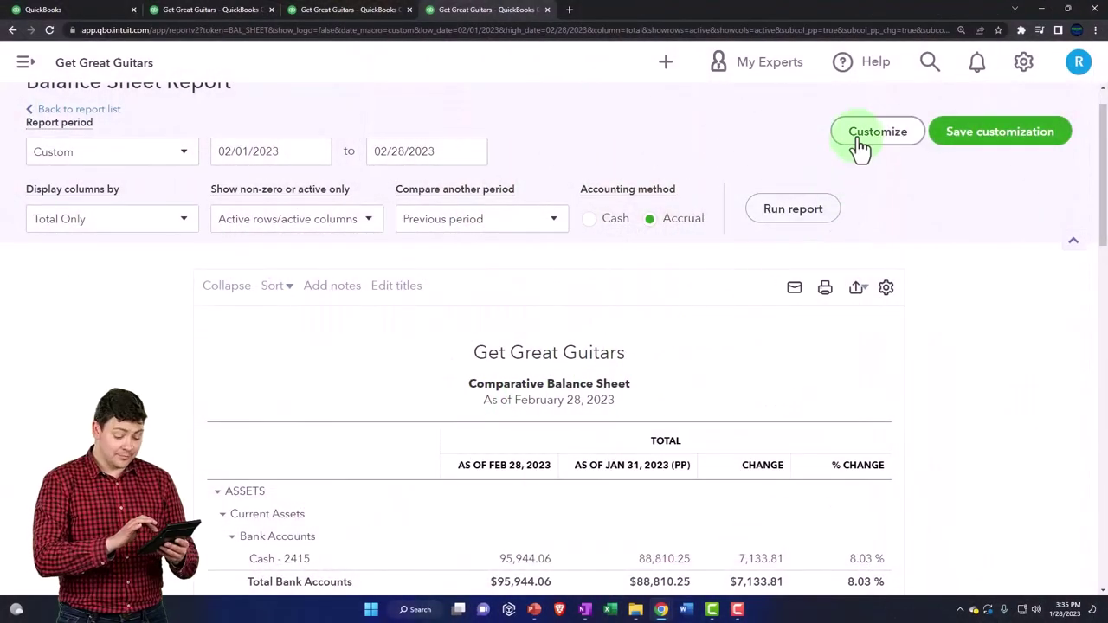
Customize the report without cents, negatives as (100), no date/time/basis footer, and rerun
{"action": "left_click", "coordinate": [859, 143]}
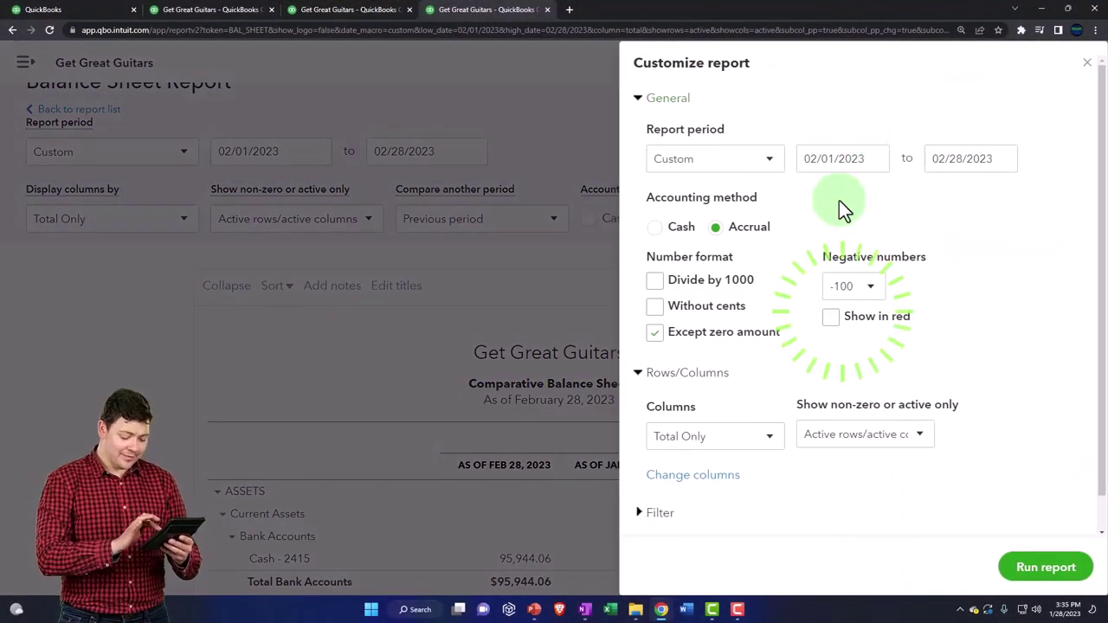
{"action": "left_click", "coordinate": [654, 305]}
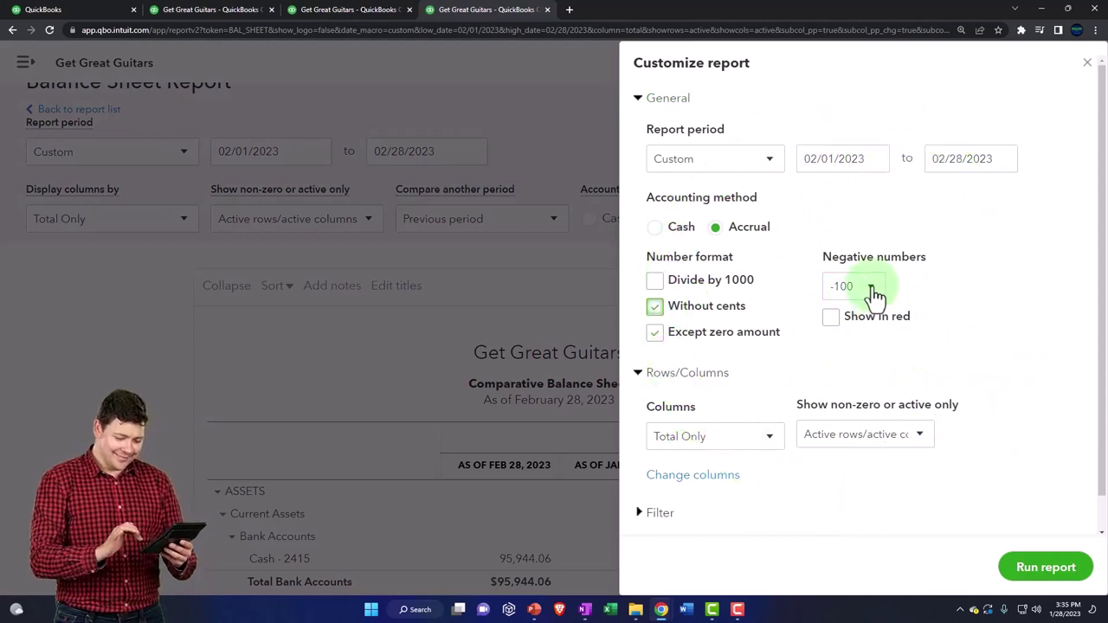
{"action": "scroll", "coordinate": [848, 345], "scroll_direction": "down", "scroll_amount": 1}
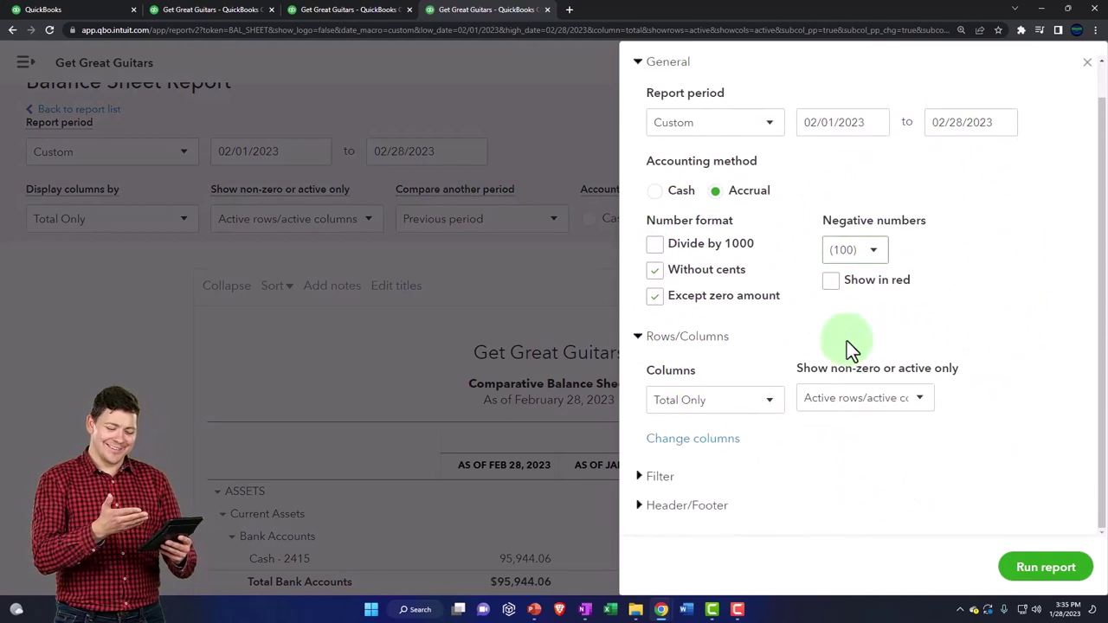
{"action": "left_click", "coordinate": [770, 402]}
{"action": "left_click", "coordinate": [775, 403]}
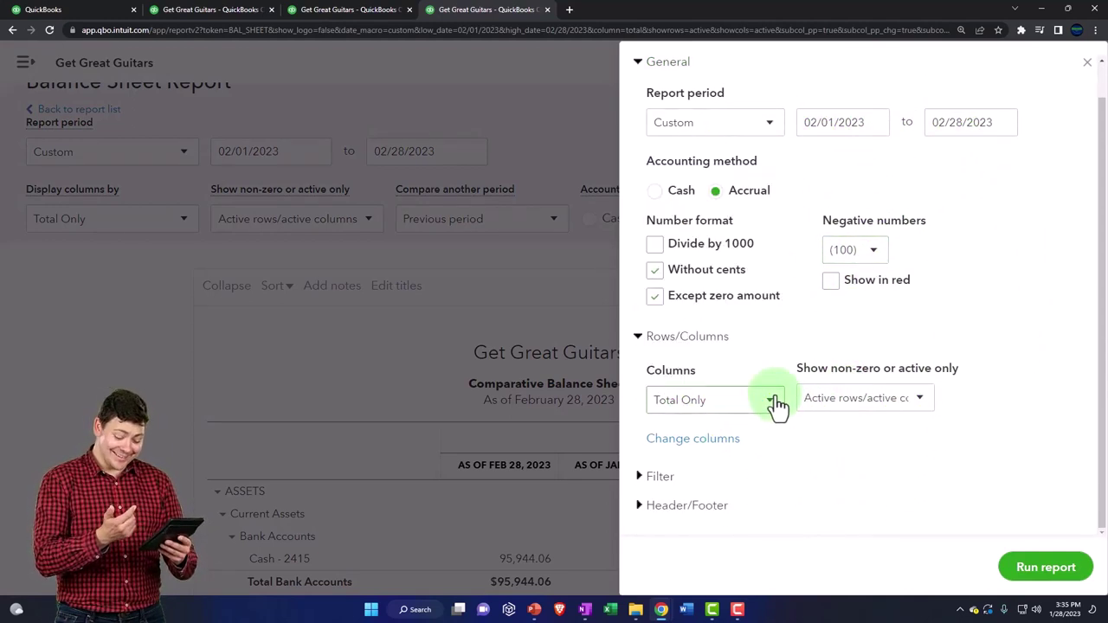
{"action": "left_click", "coordinate": [662, 506]}
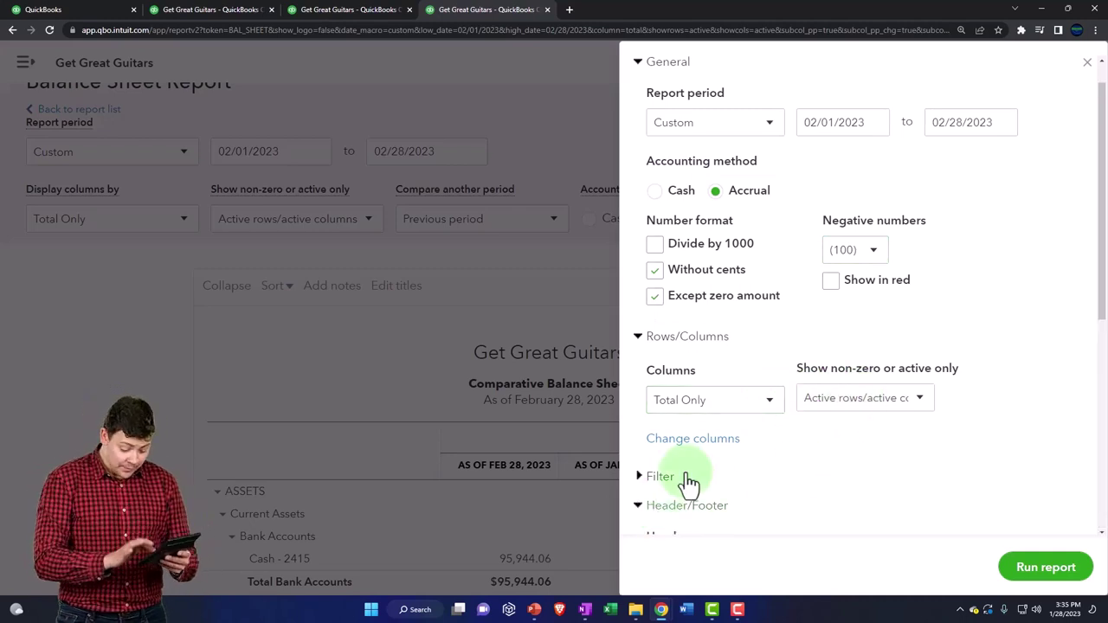
{"action": "scroll", "coordinate": [711, 437], "scroll_direction": "down", "scroll_amount": 4}
{"action": "scroll", "coordinate": [713, 438], "scroll_direction": "down", "scroll_amount": 1}
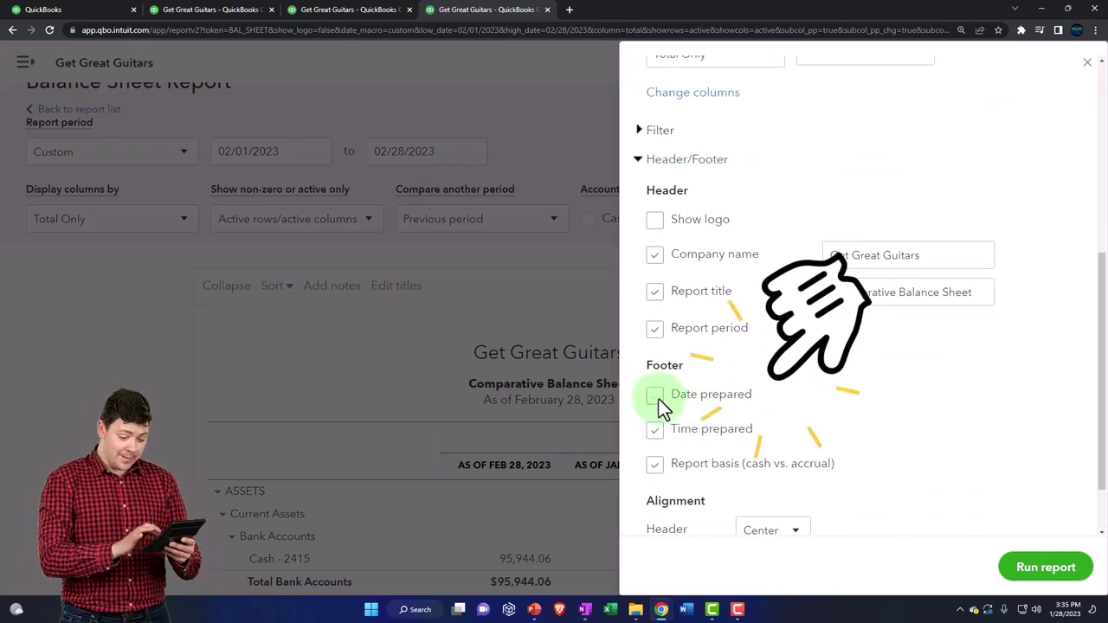
{"action": "left_click", "coordinate": [1039, 567]}
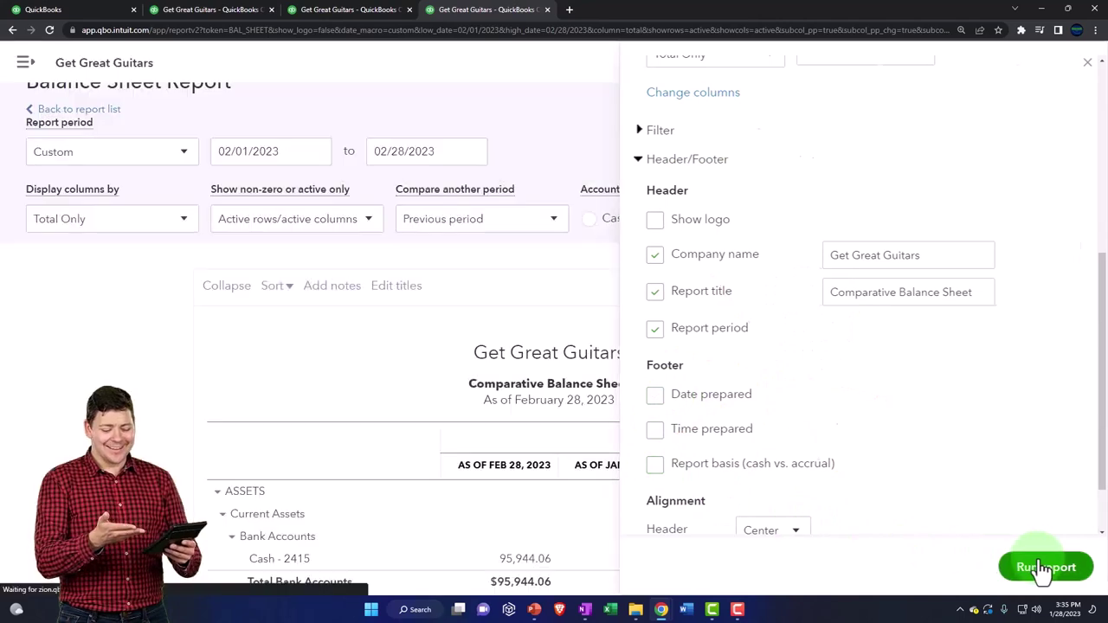
{"action": "scroll", "coordinate": [571, 416], "scroll_direction": "down", "scroll_amount": 2}
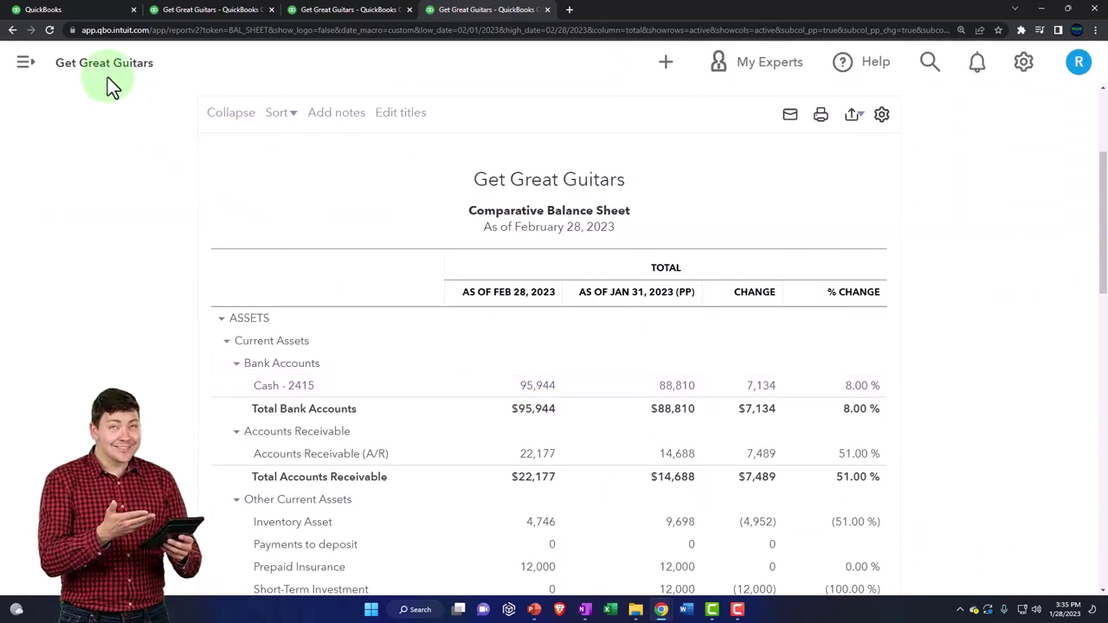
{"action": "left_click", "coordinate": [73, 12]}
{"action": "left_click", "coordinate": [168, 348]}
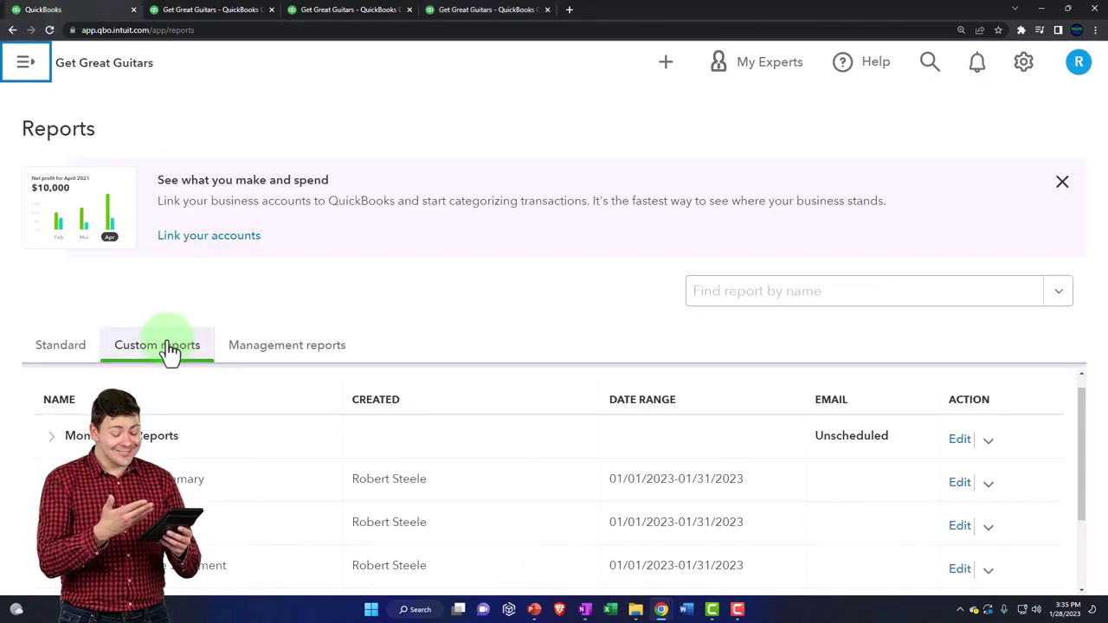
{"action": "scroll", "coordinate": [185, 424], "scroll_direction": "down", "scroll_amount": 1}
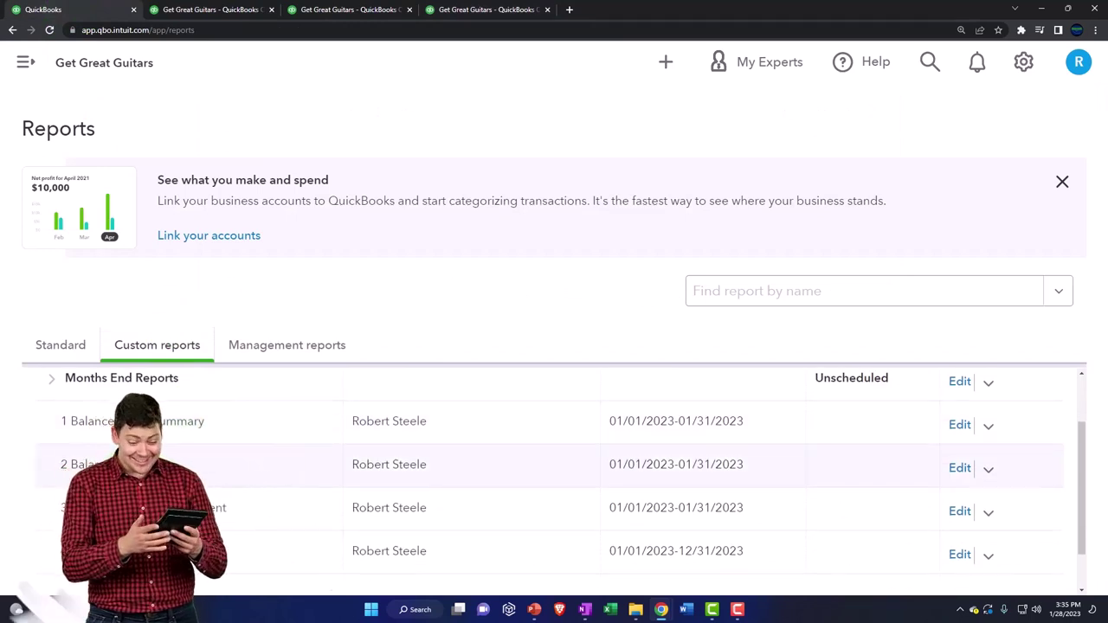
{"action": "scroll", "coordinate": [356, 285], "scroll_direction": "down", "scroll_amount": 2}
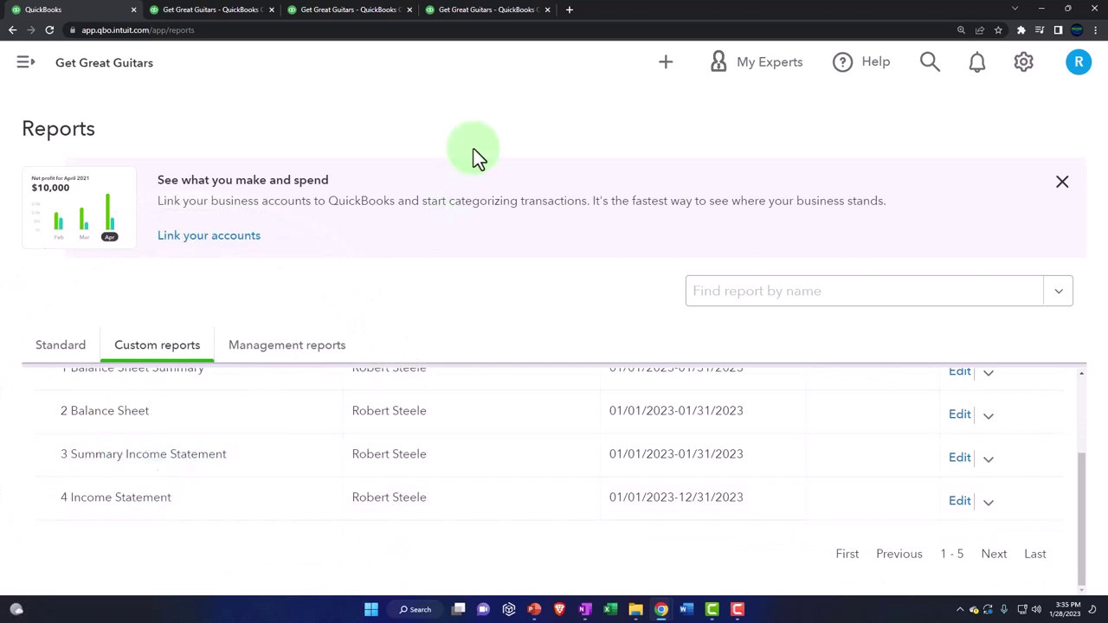
{"action": "left_click", "coordinate": [484, 12]}
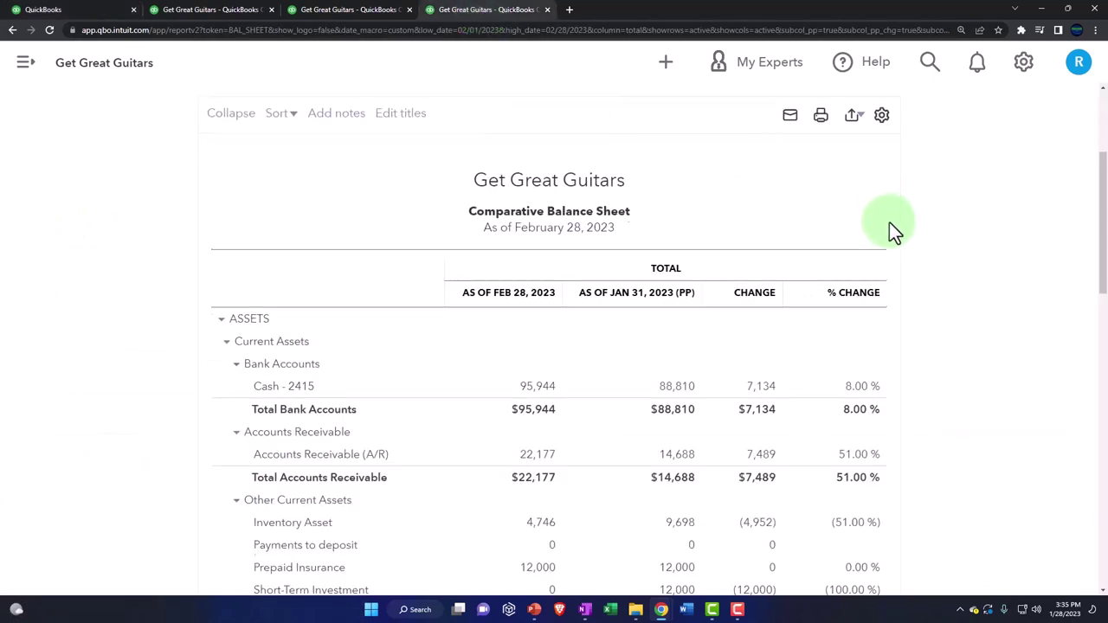
{"action": "scroll", "coordinate": [889, 222], "scroll_direction": "up", "scroll_amount": 3}
Save the customization as '5 Comparative Balance Sheet' in the Months End Reports group
{"action": "scroll", "coordinate": [829, 193], "scroll_direction": "up", "scroll_amount": 1}
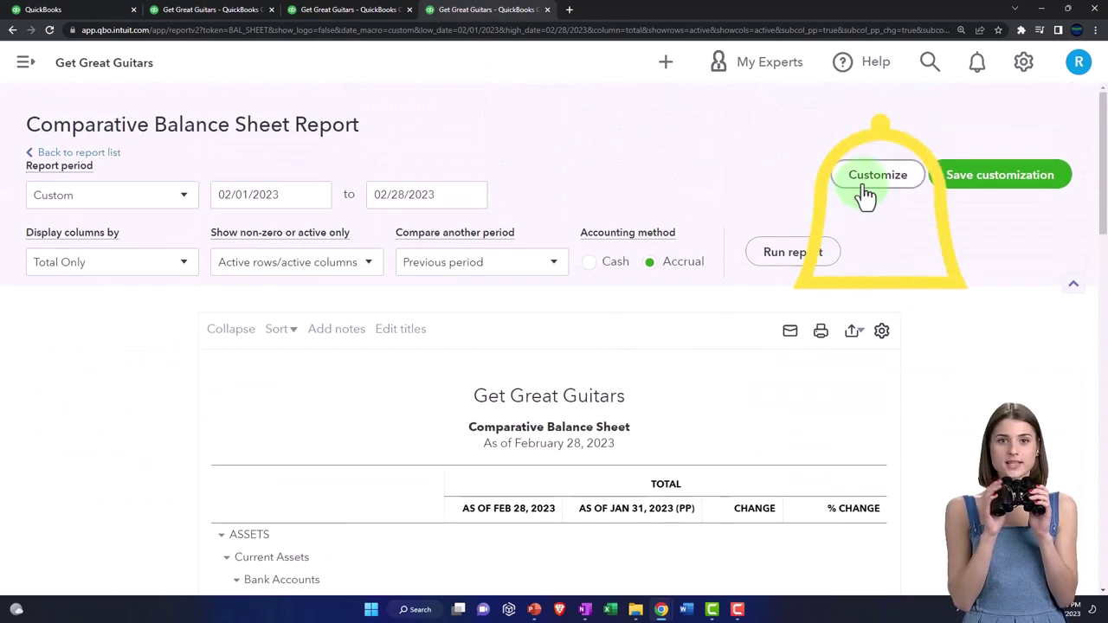
{"action": "left_click", "coordinate": [957, 190]}
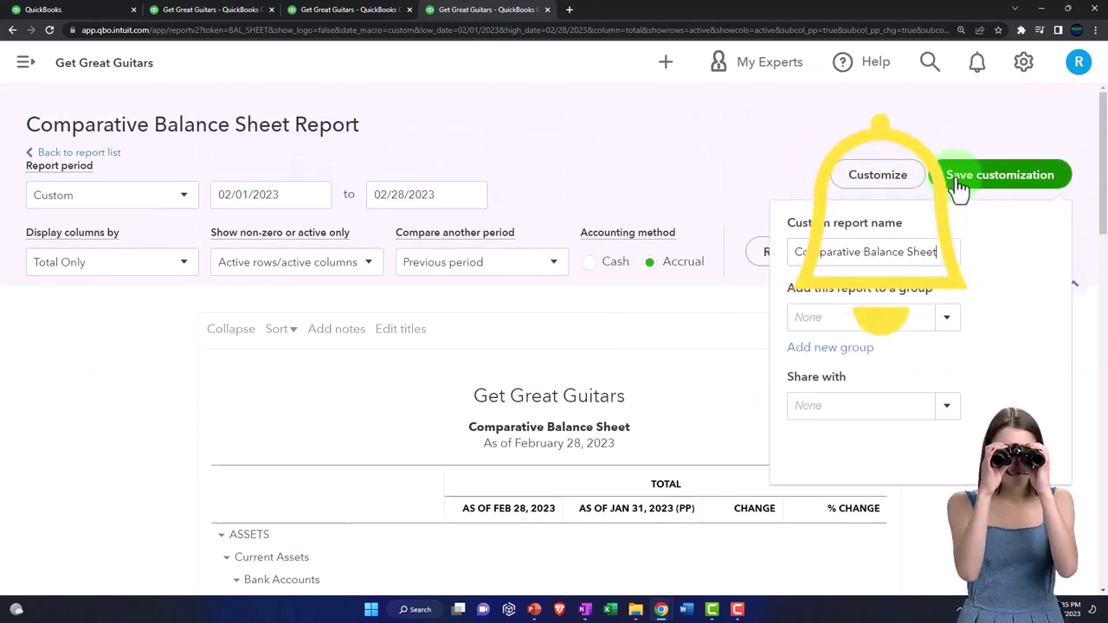
{"action": "left_click", "coordinate": [798, 251]}
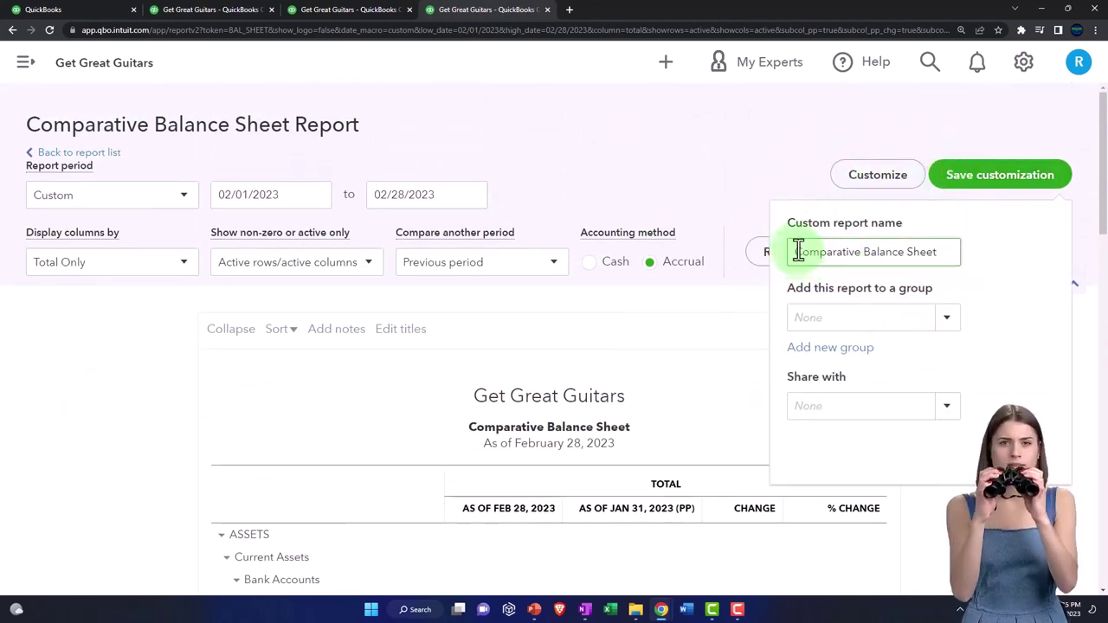
{"action": "type", "text": "F"}
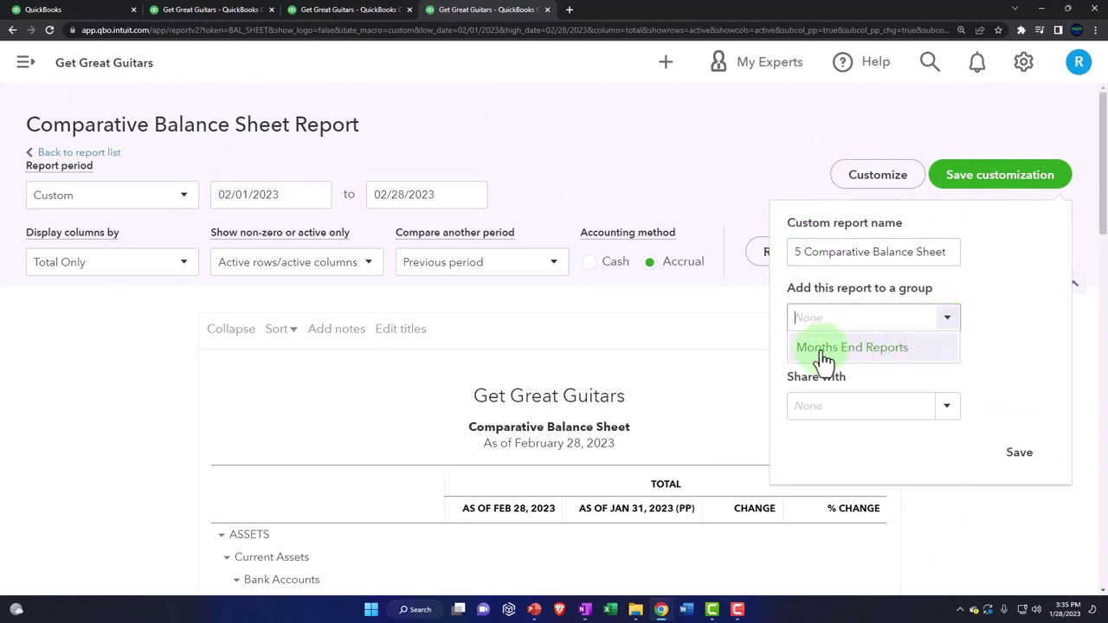
{"action": "left_click", "coordinate": [864, 357]}
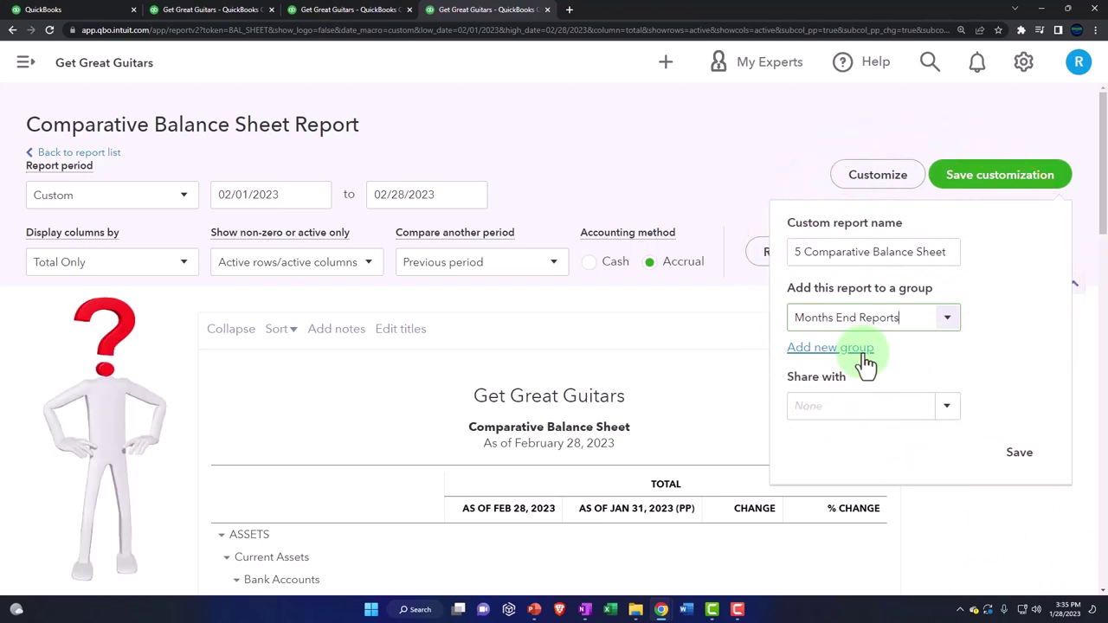
{"action": "left_click", "coordinate": [1012, 459]}
{"action": "scroll", "coordinate": [450, 129], "scroll_direction": "down", "scroll_amount": 3}
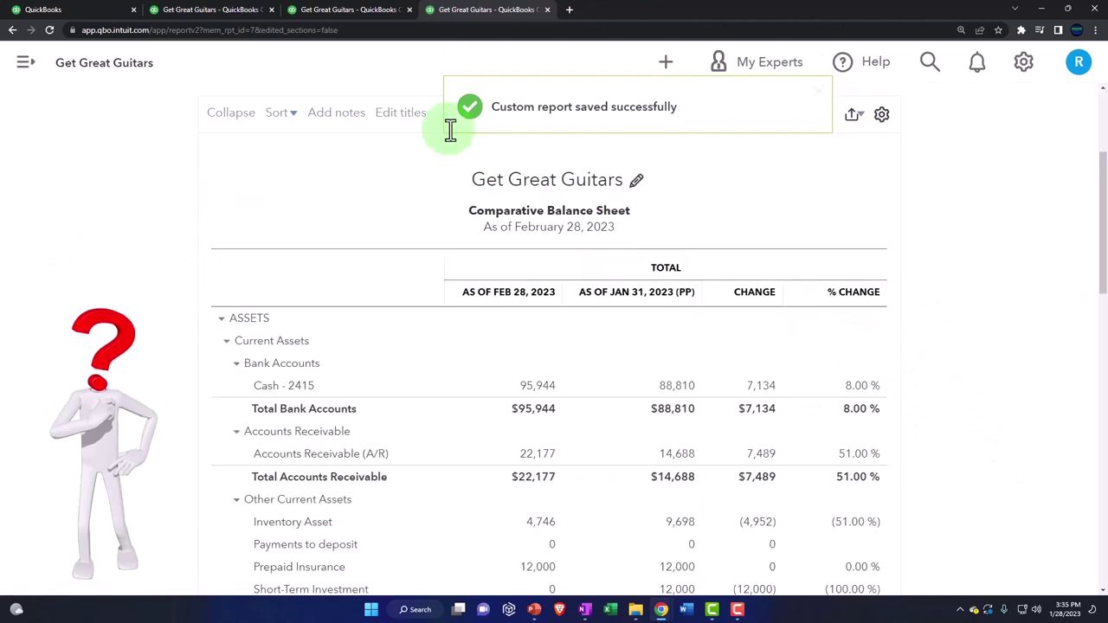
Reload the Reports page in the first tab so '5 Comparative Balance Sheet' appears under Custom reports
{"action": "left_click", "coordinate": [86, 8]}
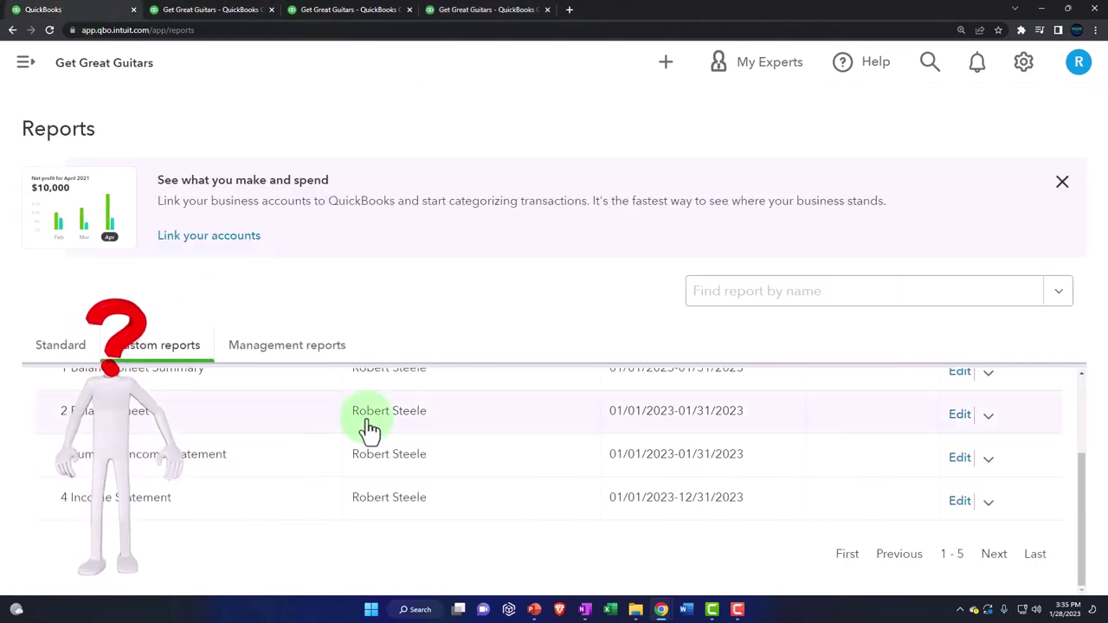
{"action": "left_click", "coordinate": [48, 29]}
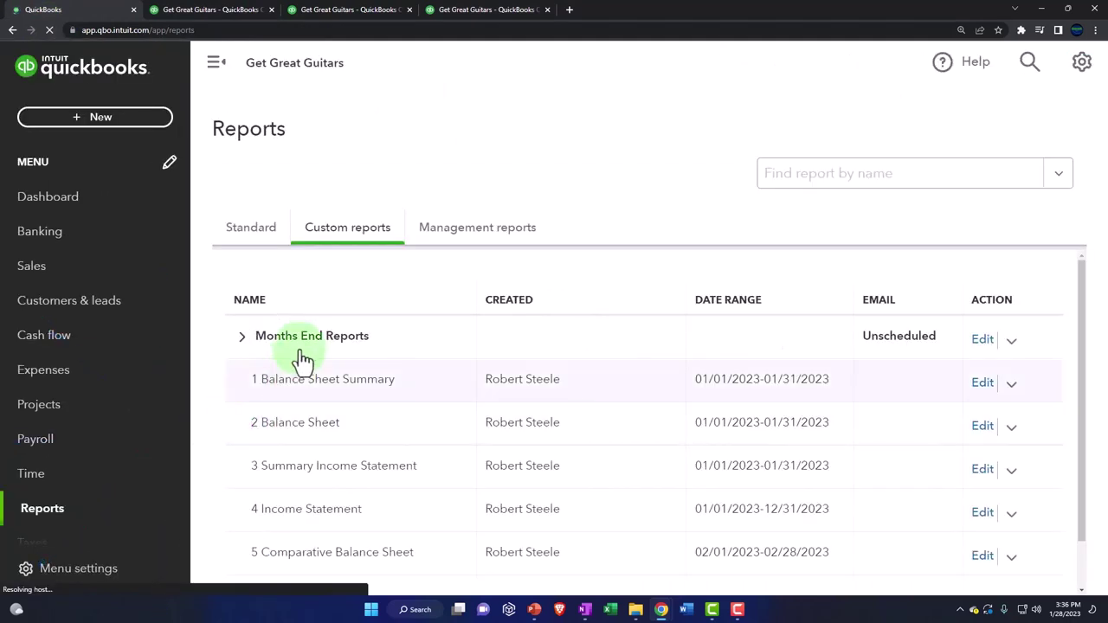
{"action": "scroll", "coordinate": [244, 507], "scroll_direction": "down", "scroll_amount": 3}
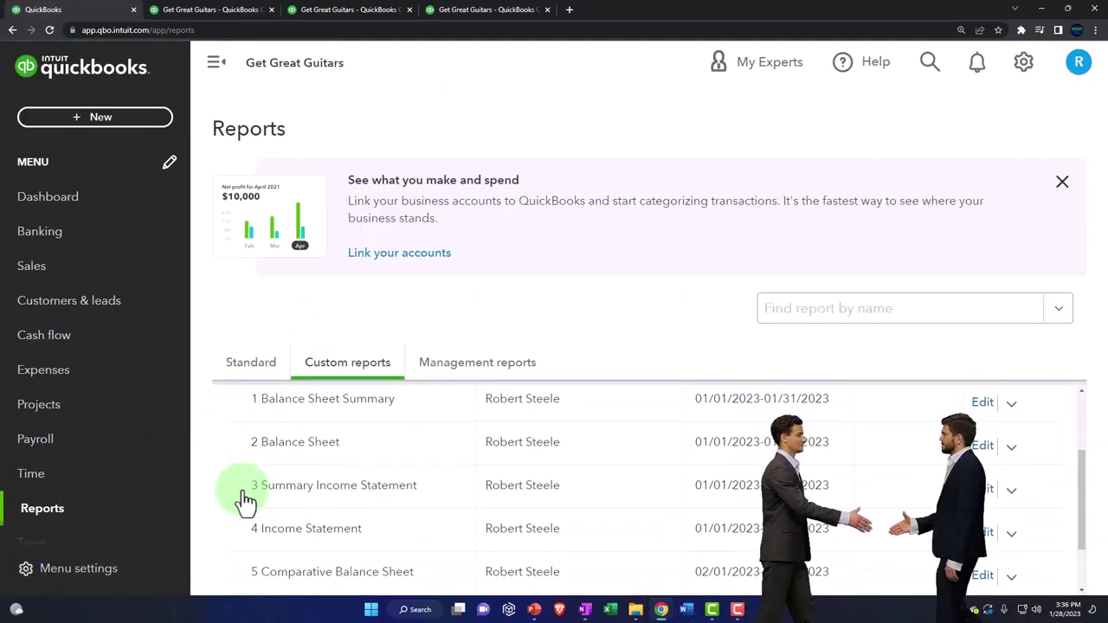
{"action": "left_click", "coordinate": [216, 62]}
{"action": "scroll", "coordinate": [198, 433], "scroll_direction": "up", "scroll_amount": 3}
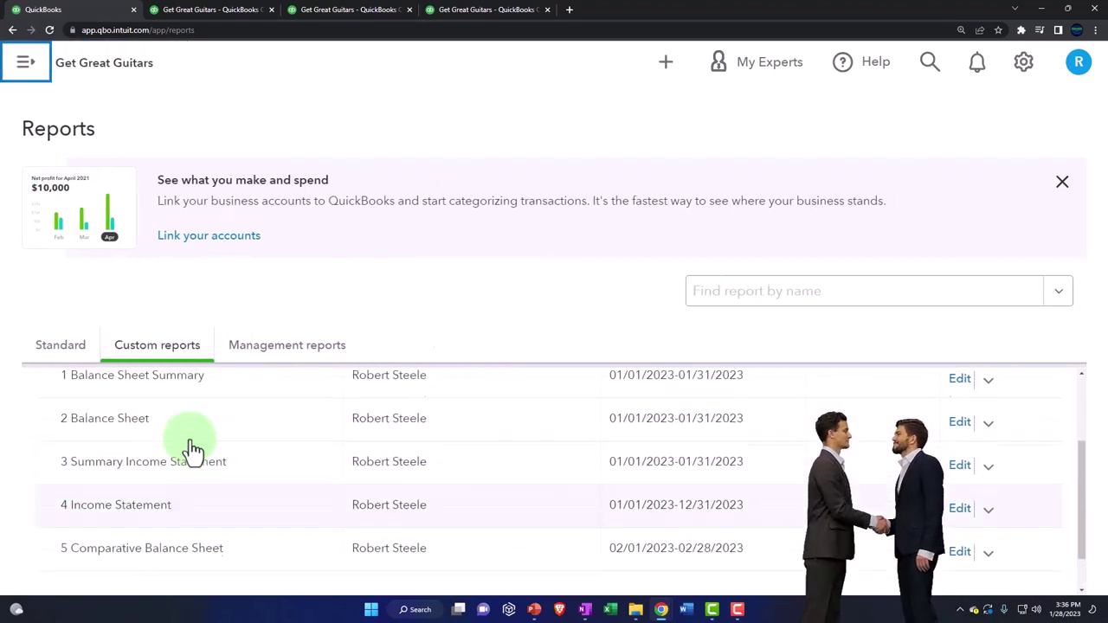
{"action": "scroll", "coordinate": [186, 452], "scroll_direction": "up", "scroll_amount": 1}
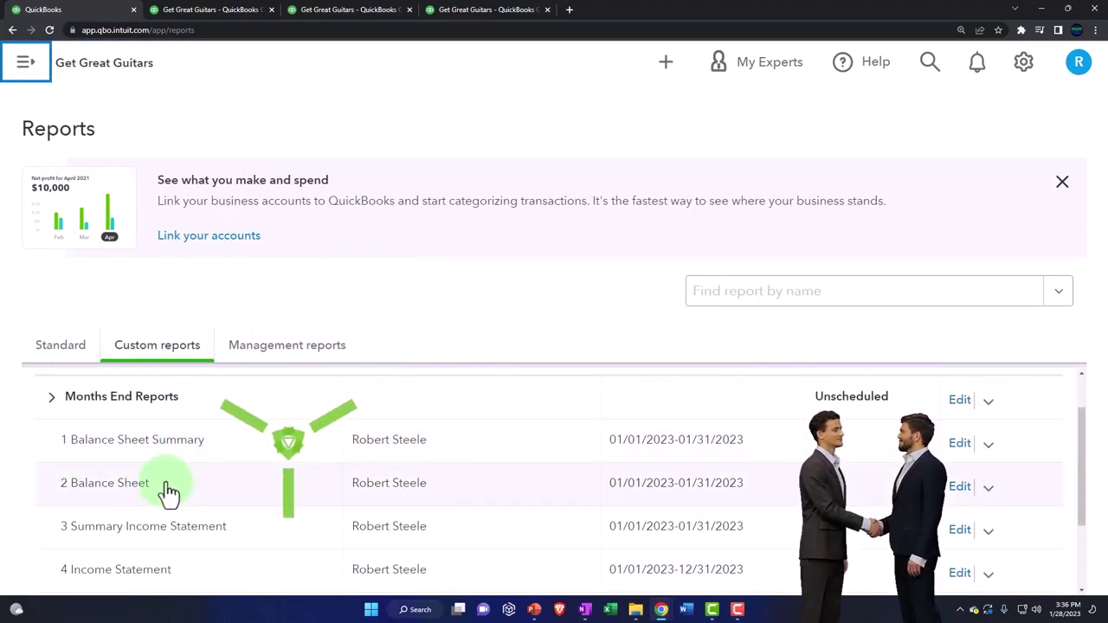